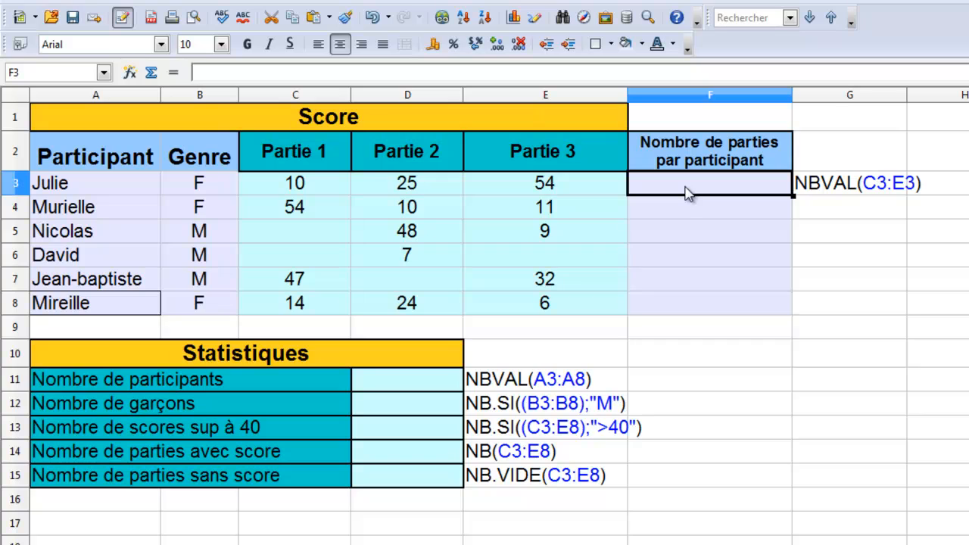
Step: Enter =NBVAL(C3:E3) in F3 to count the first participant's games, and fill the formula down to F8
click(685, 192)
text(=)
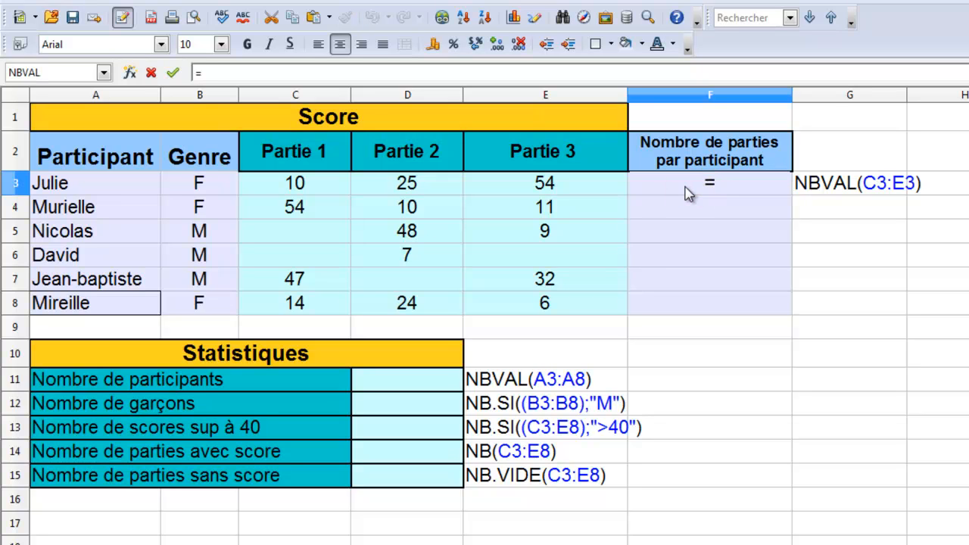
text(NBVAL()
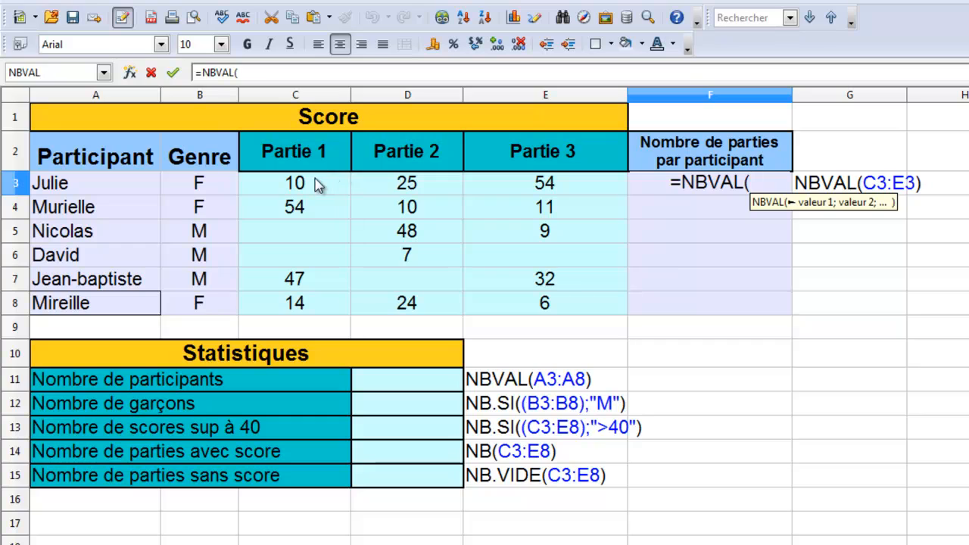
drag(318, 185, 568, 195)
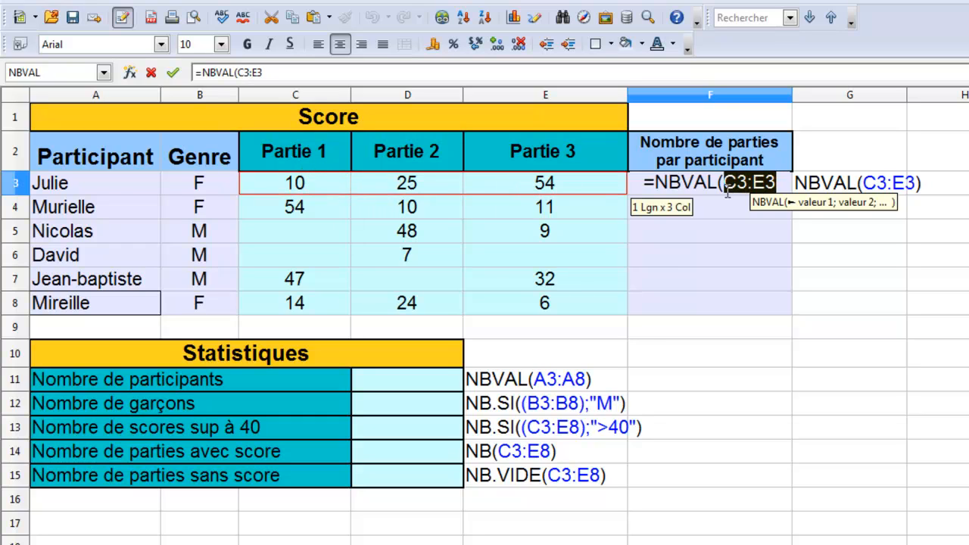
text())
key(Return)
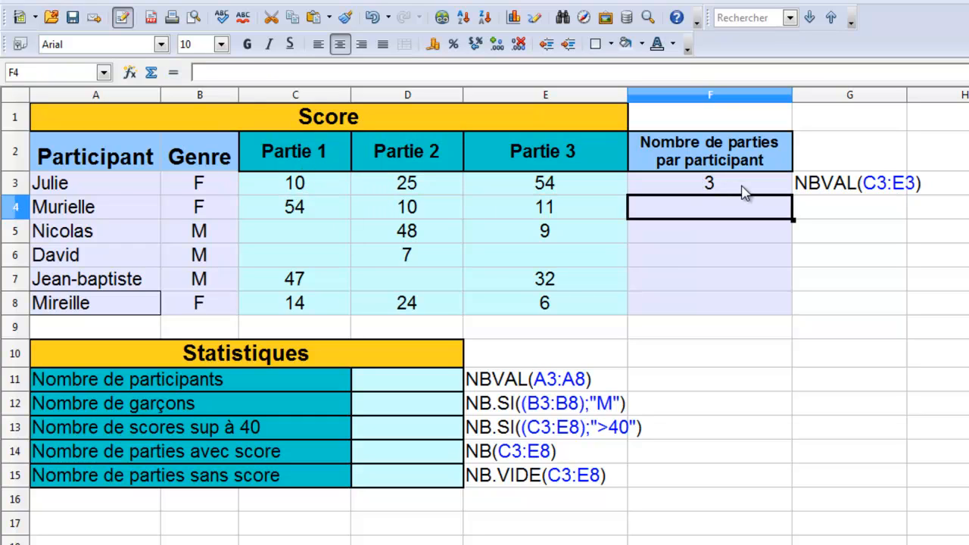
click(742, 187)
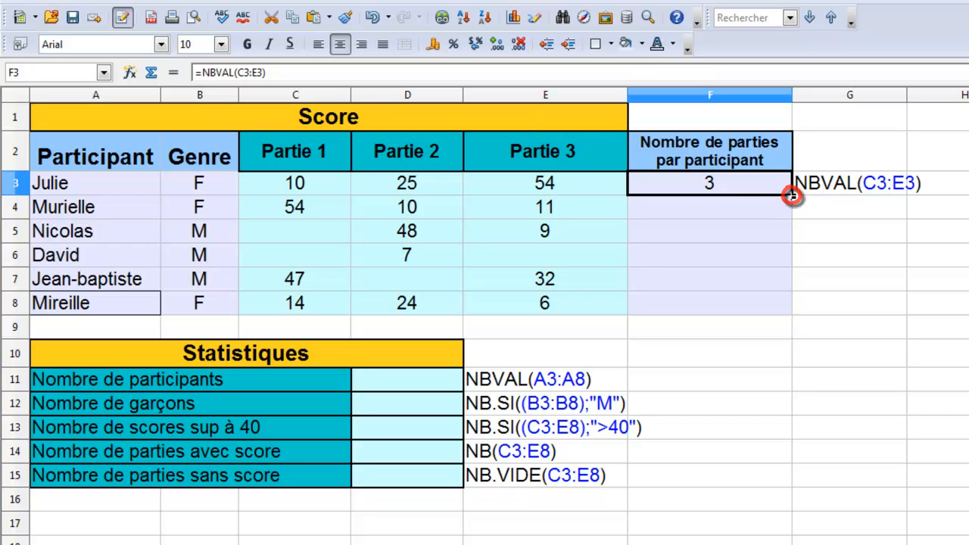
drag(789, 260, 788, 312)
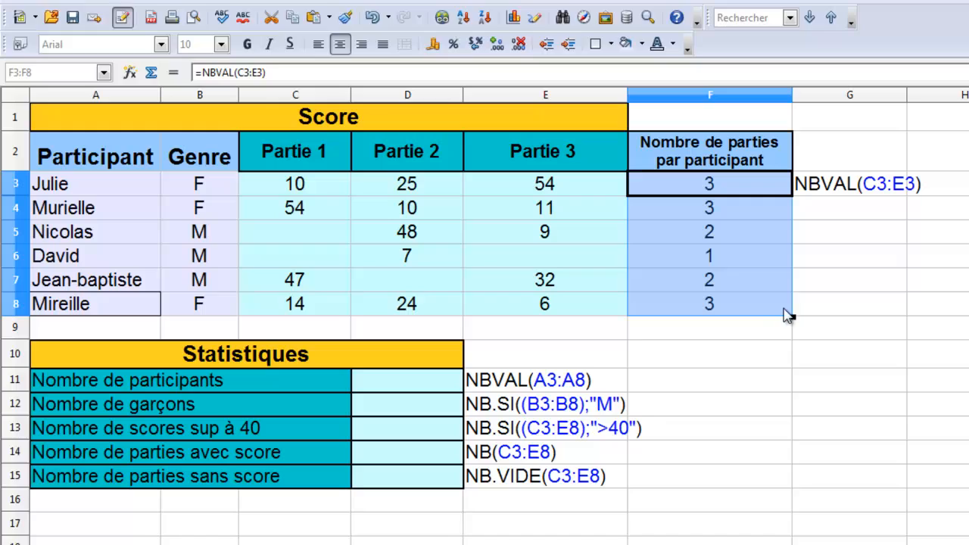
Step: Inspect the formulas in F3, F4 and F5 to check which row range each one references
click(735, 186)
double_click(734, 186)
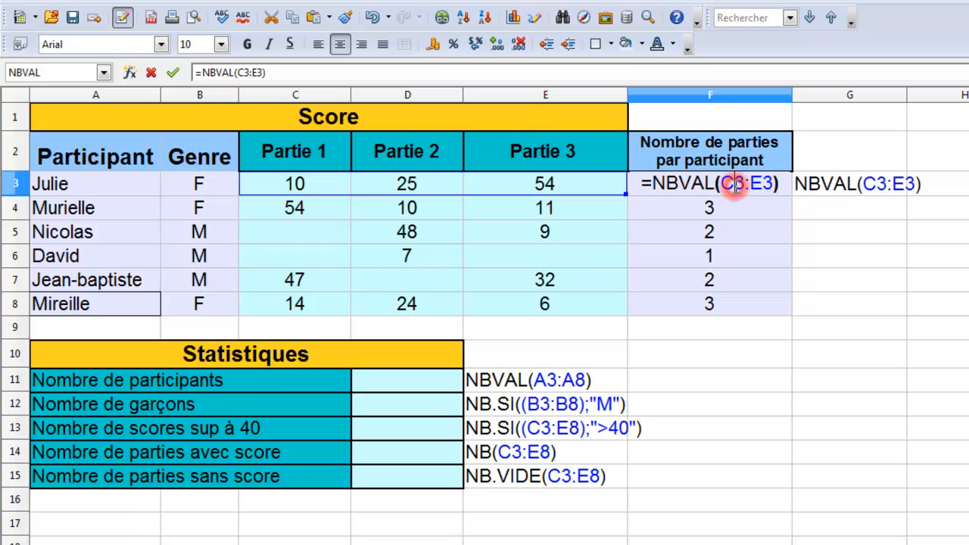
key(Return)
double_click(764, 210)
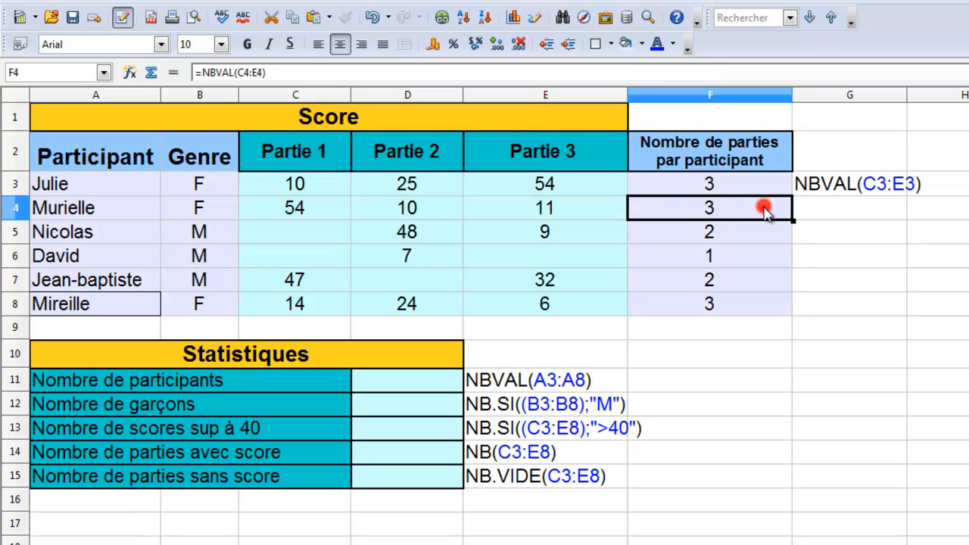
key(Return)
click(771, 225)
double_click(770, 225)
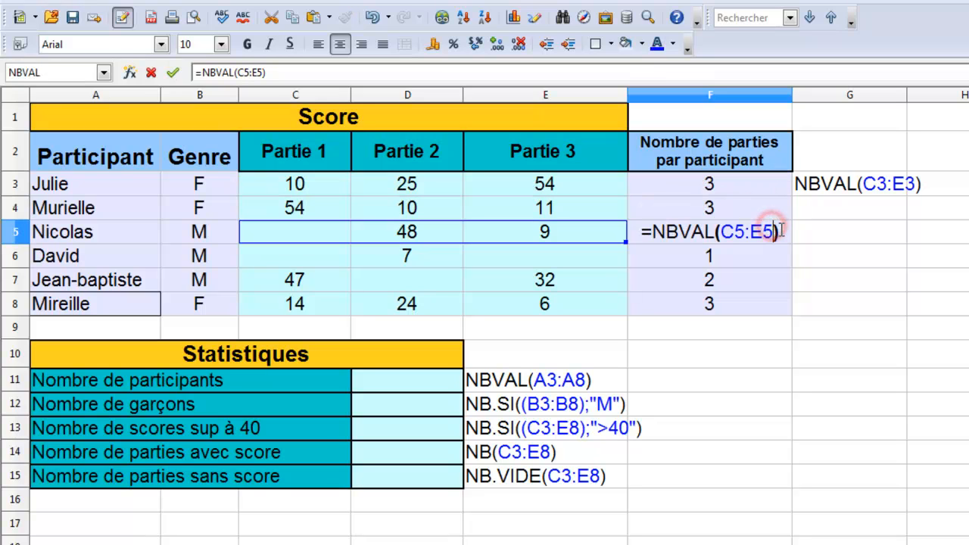
key(Return)
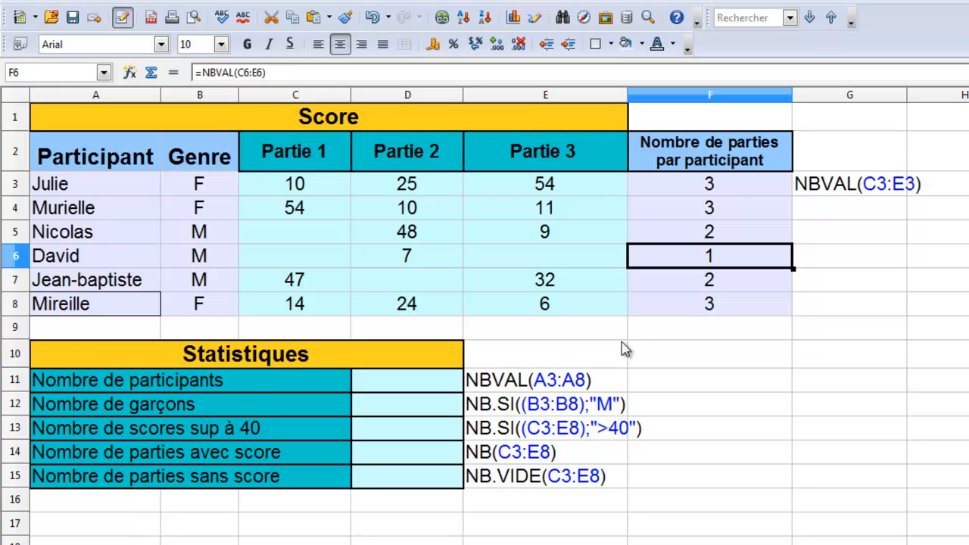
Step: Enter =NBVAL(A3:A8) in D11 to count the participants
click(401, 382)
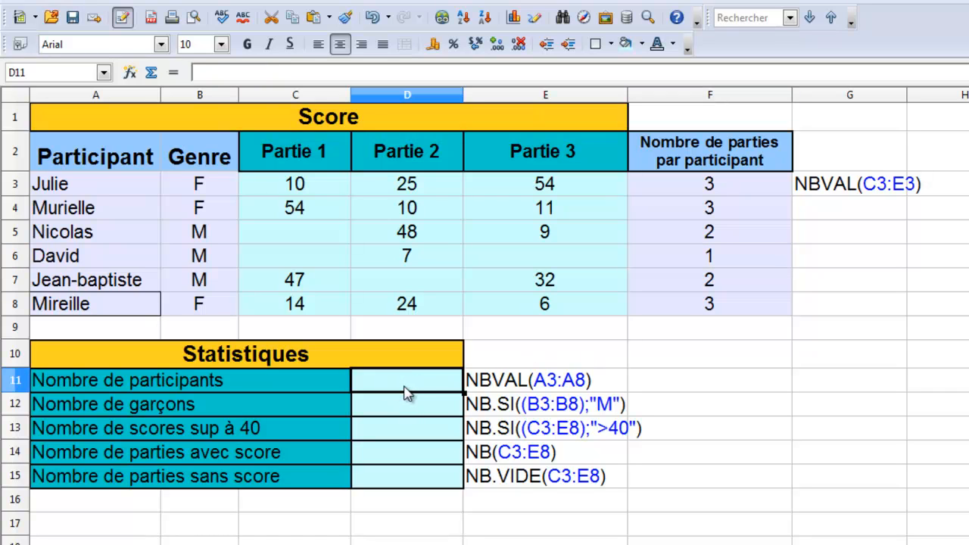
text(=NB)
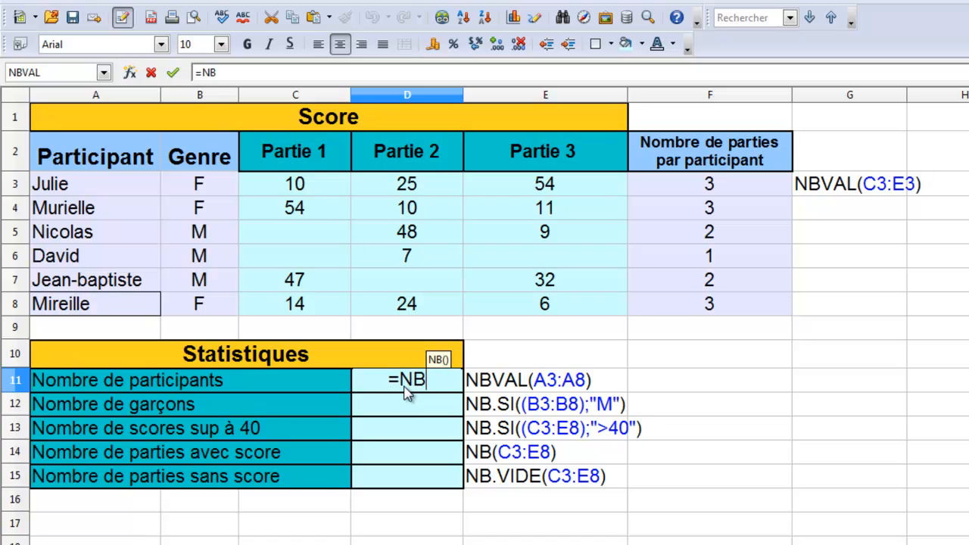
text(VAL)
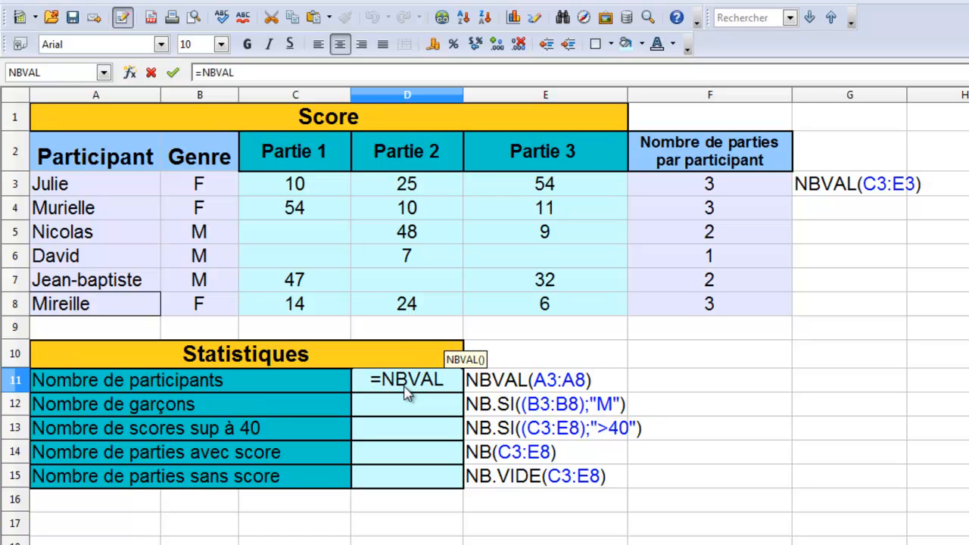
text(()
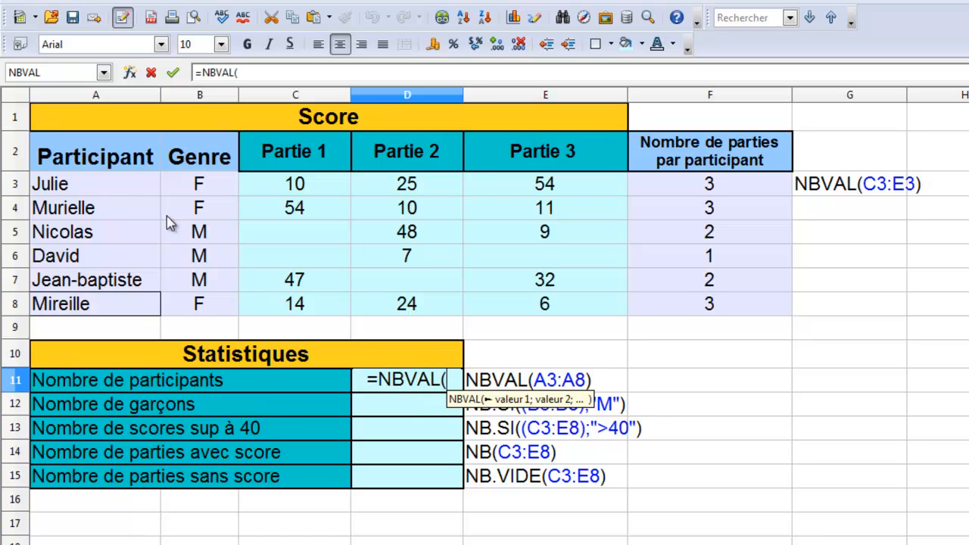
drag(114, 182, 115, 304)
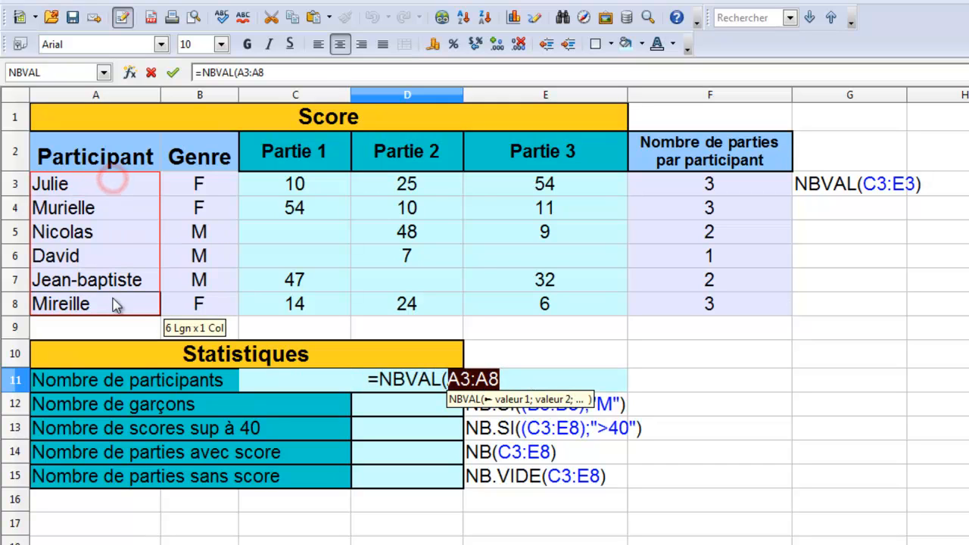
text())
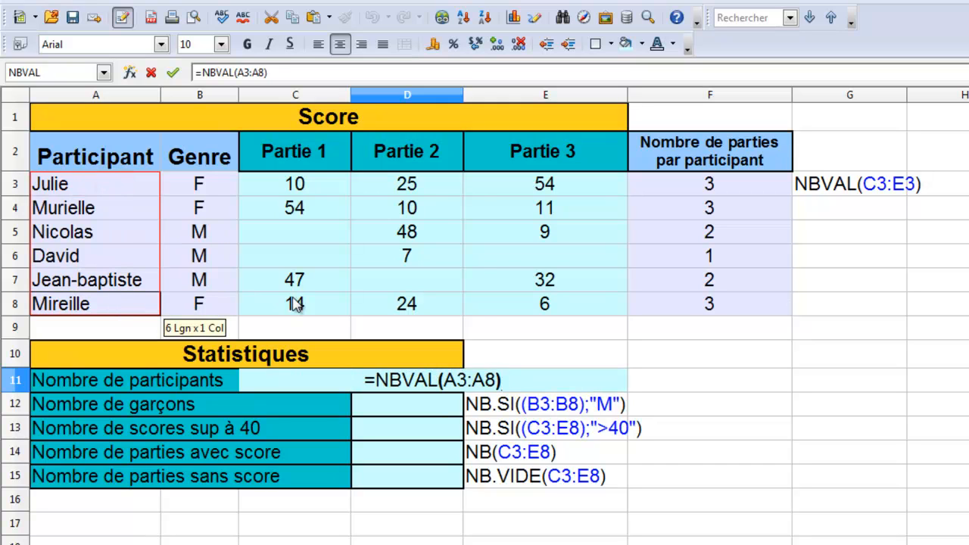
key(Return)
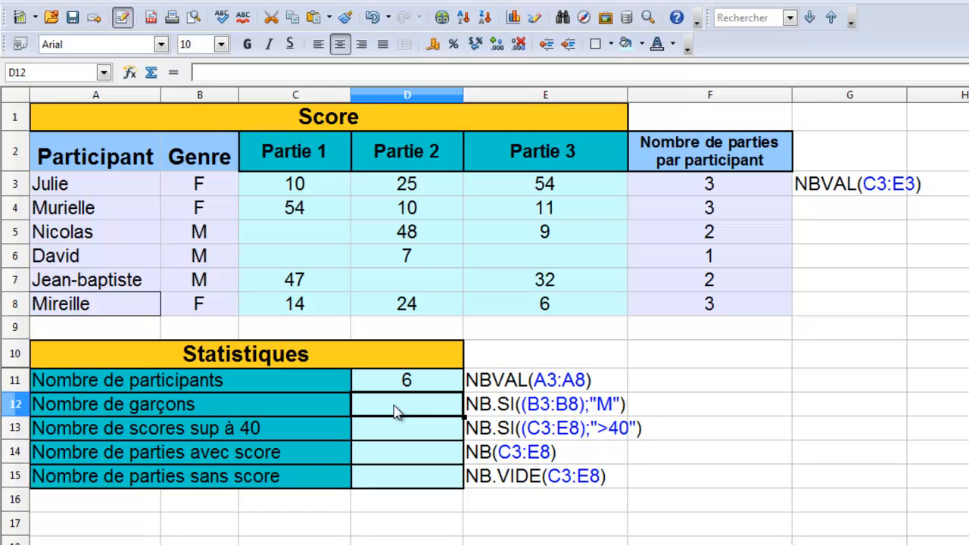
Step: Enter =NB.SI((B3:B8);"M") in D12 to count the boys
text(=N)
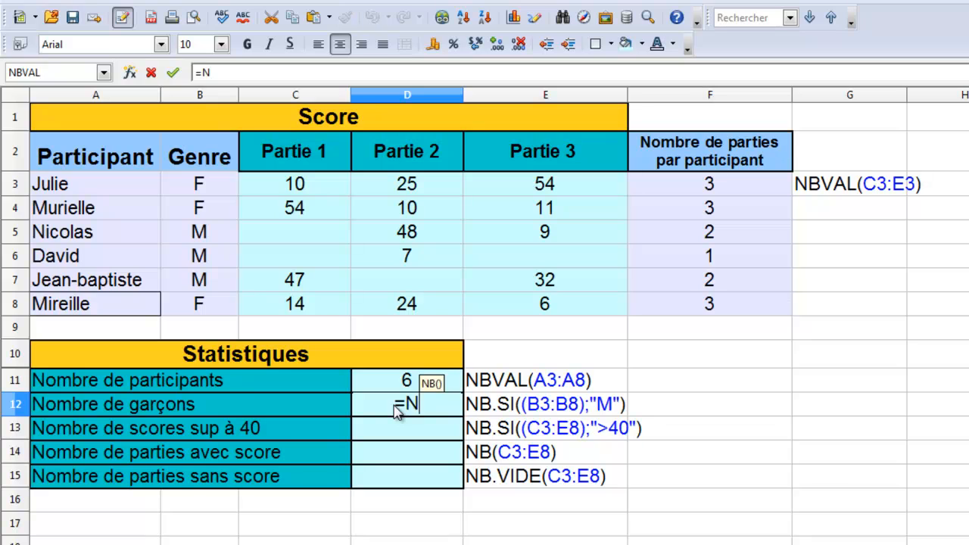
text(B.SI)
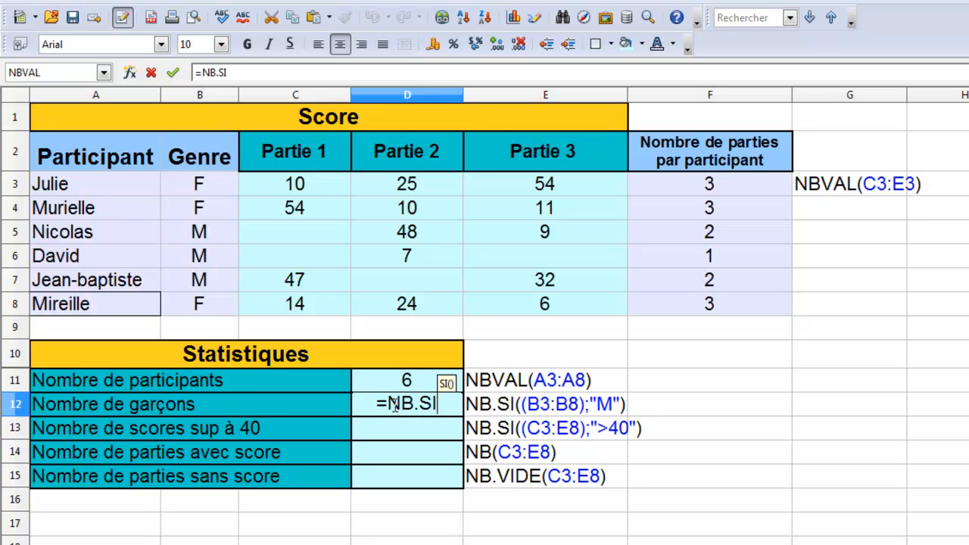
text((()
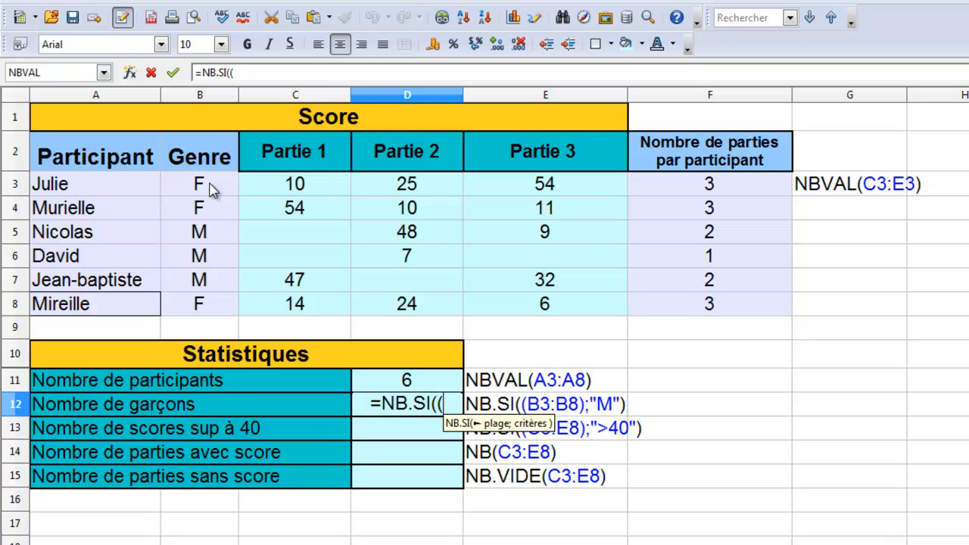
drag(212, 189, 212, 307)
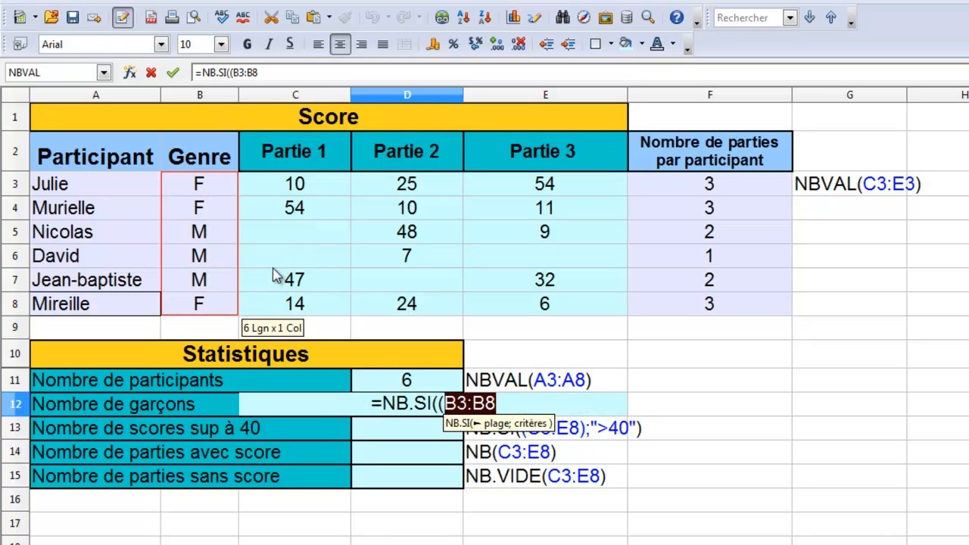
text())
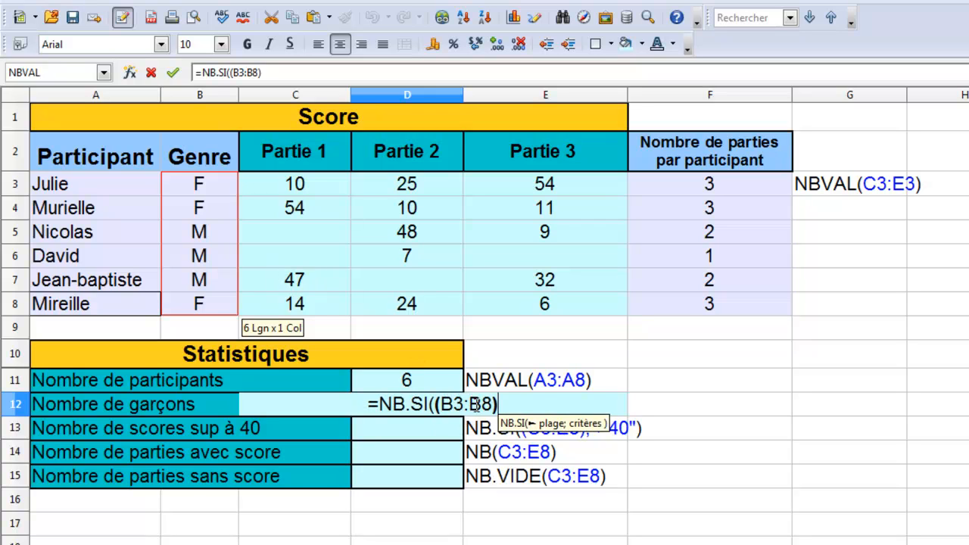
text(;)
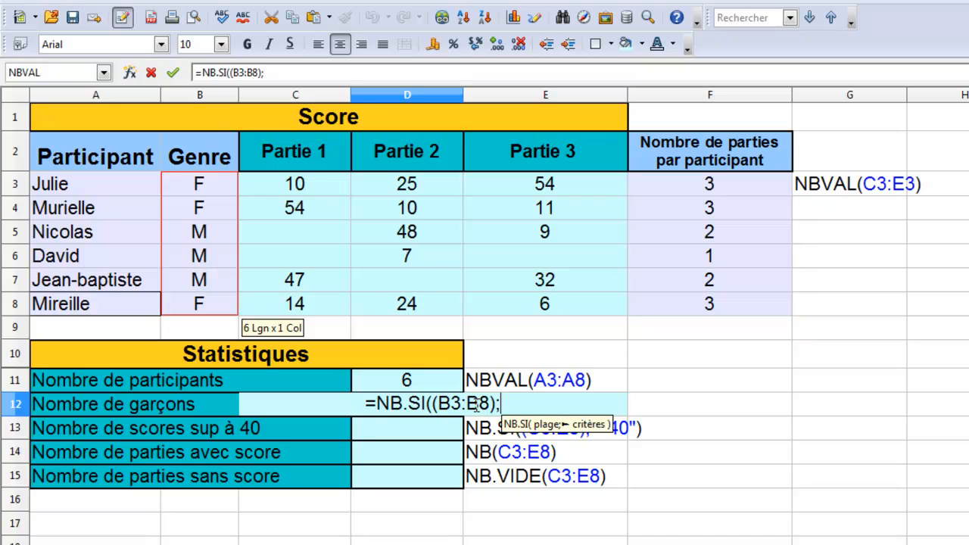
text("M)
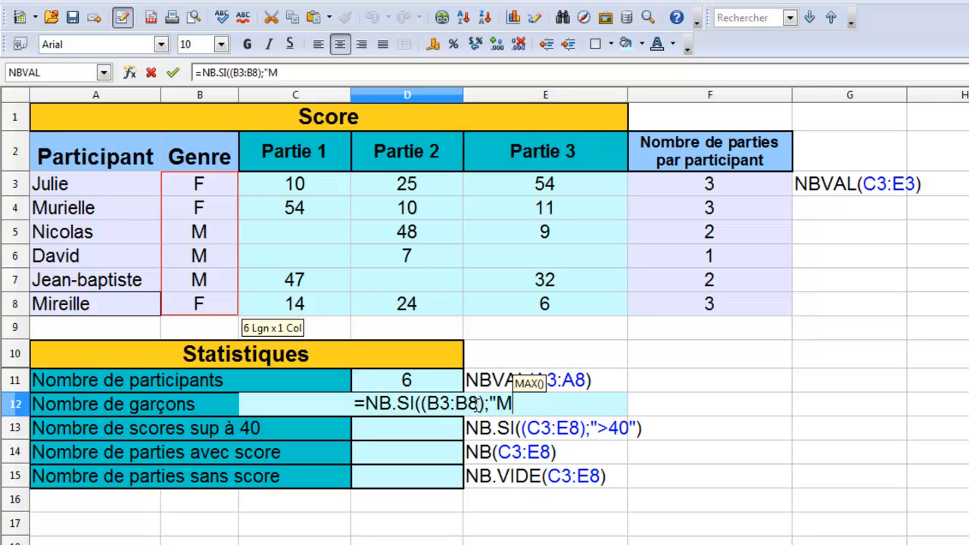
text(")
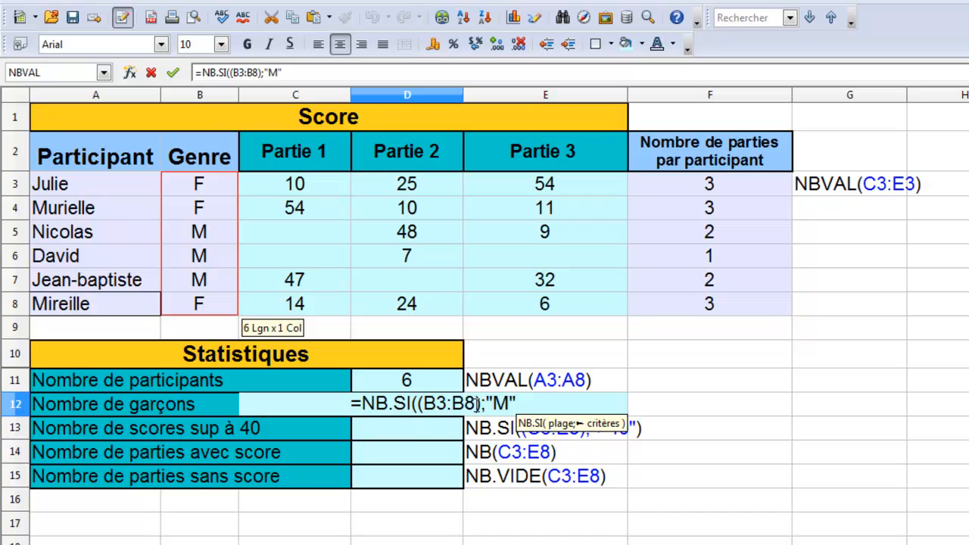
text())
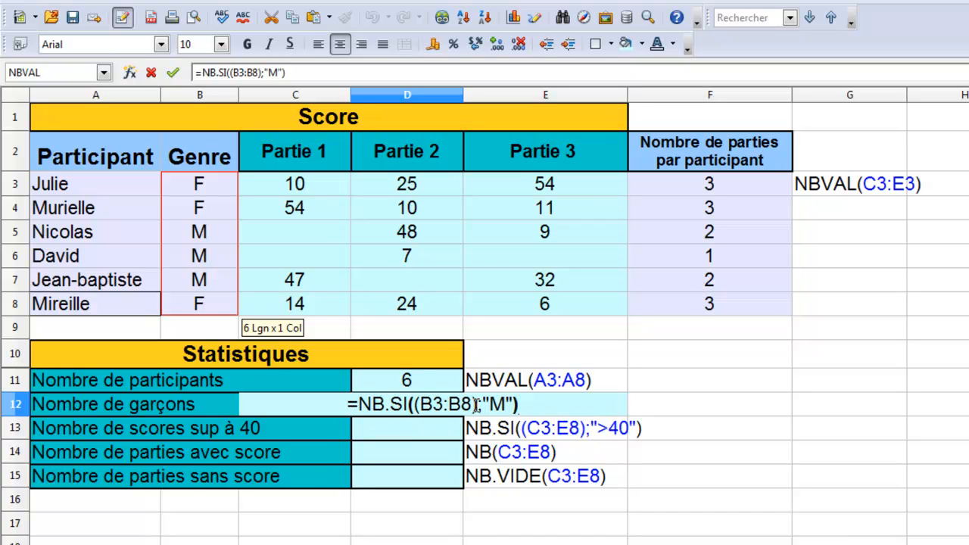
key(Return)
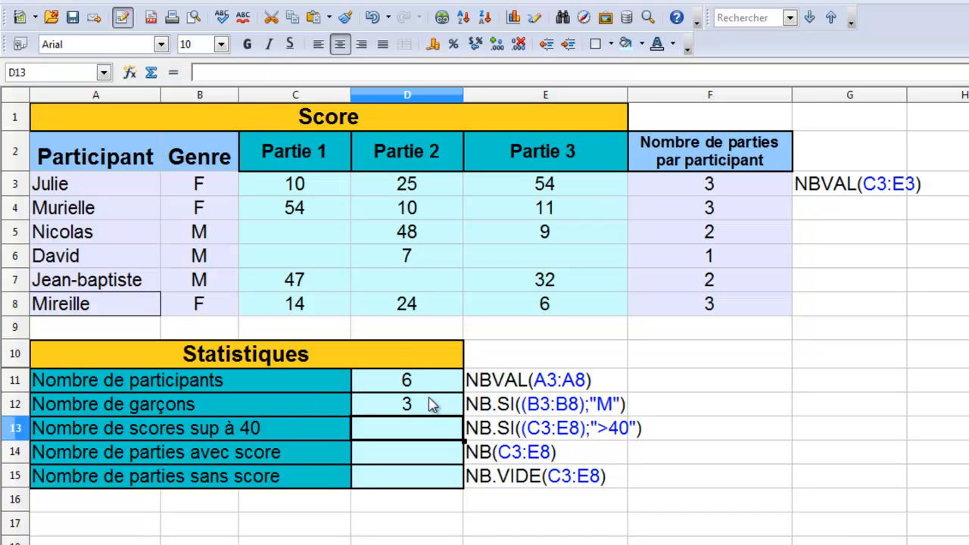
Step: Change the gender in B5 to F to test the boys count
click(215, 236)
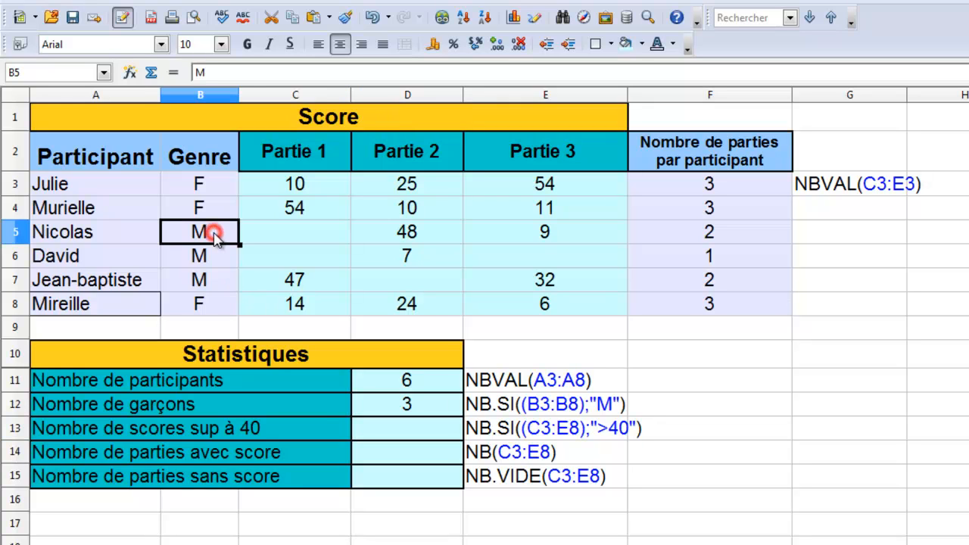
text(F)
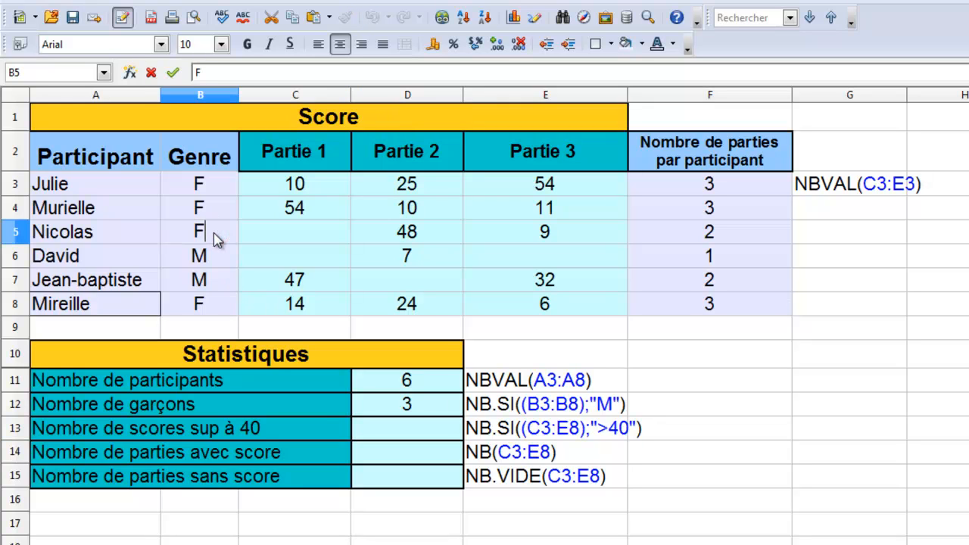
key(Return)
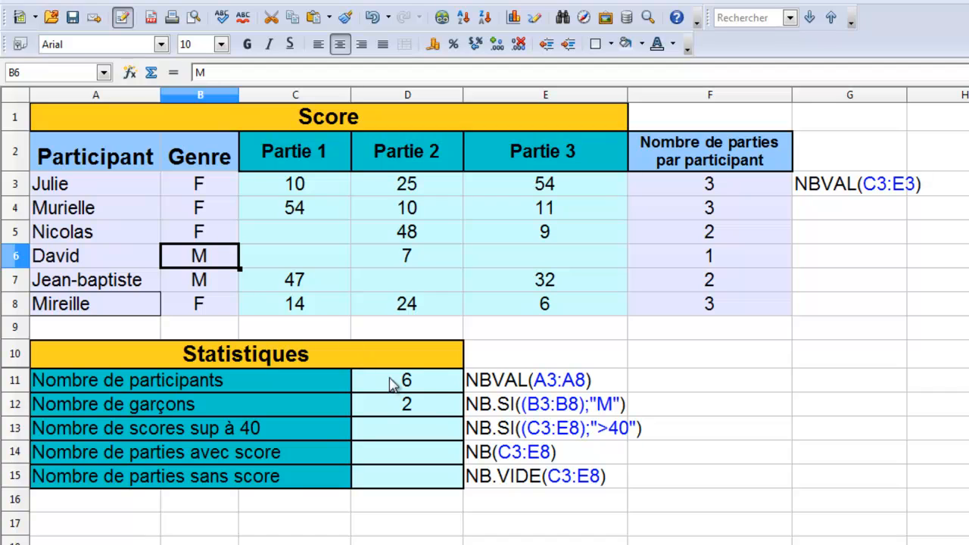
Step: Enter =NB.SI((C3:E8);">40") in D13 to count the scores above 40
click(416, 436)
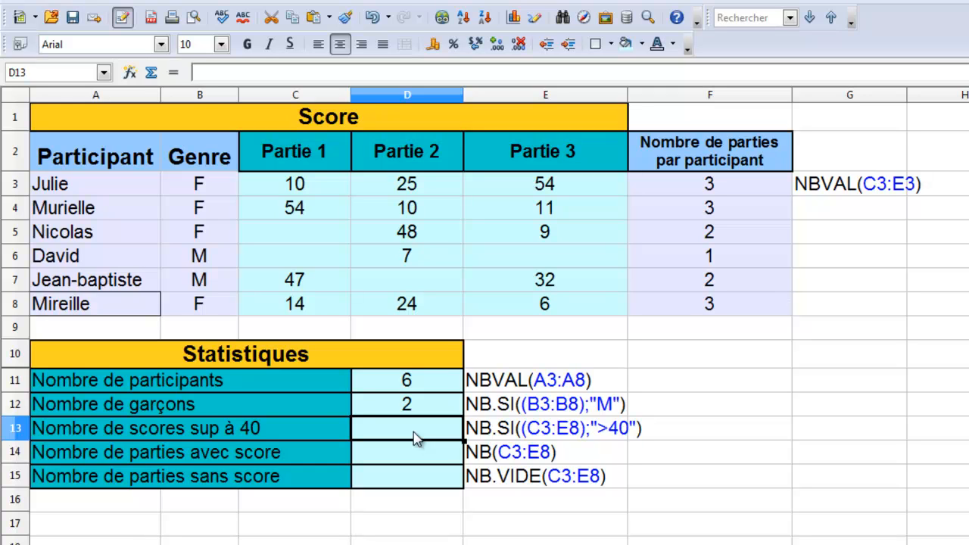
double_click(416, 436)
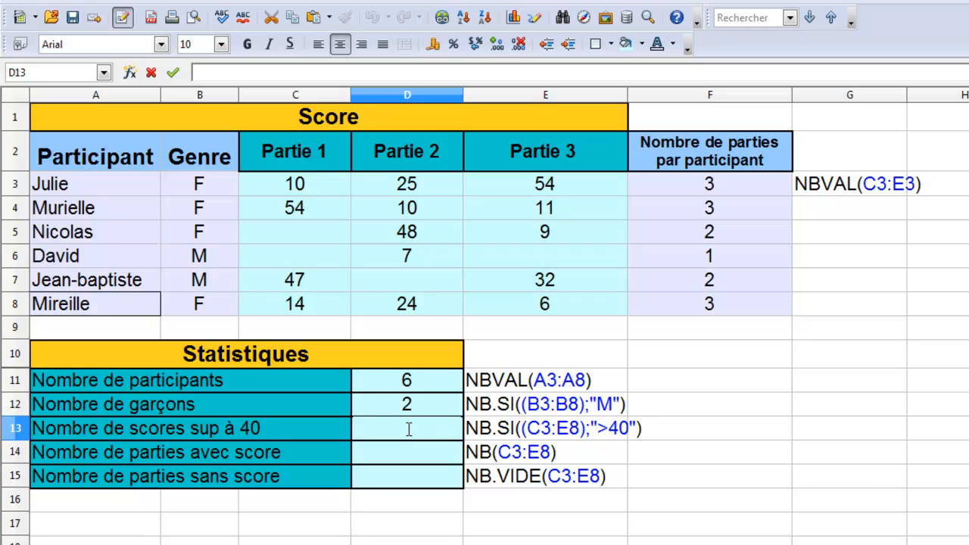
text(=NB)
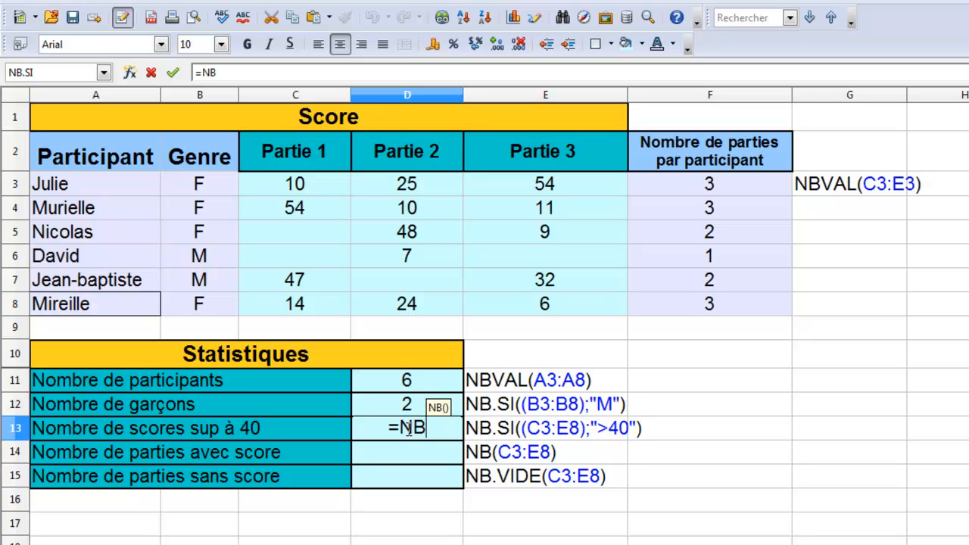
text(.)
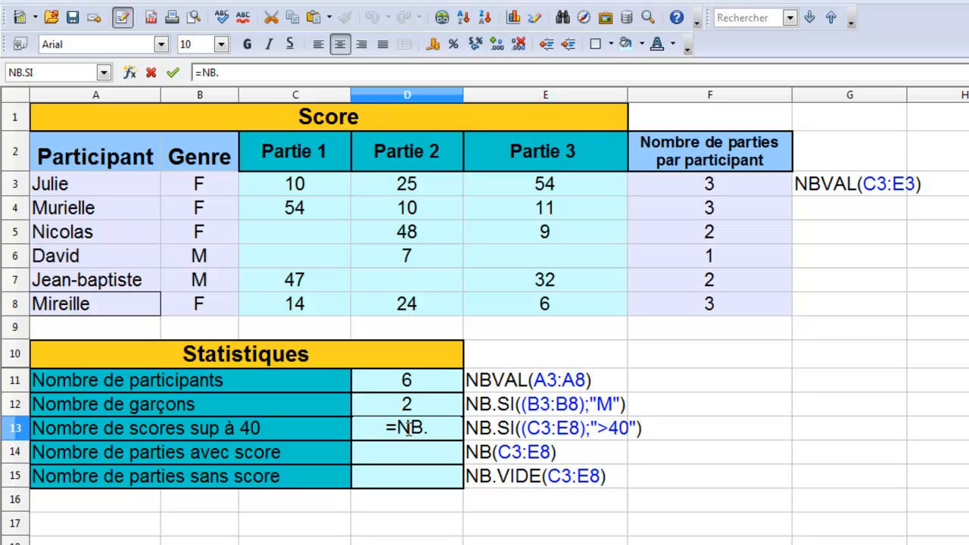
text(SI()
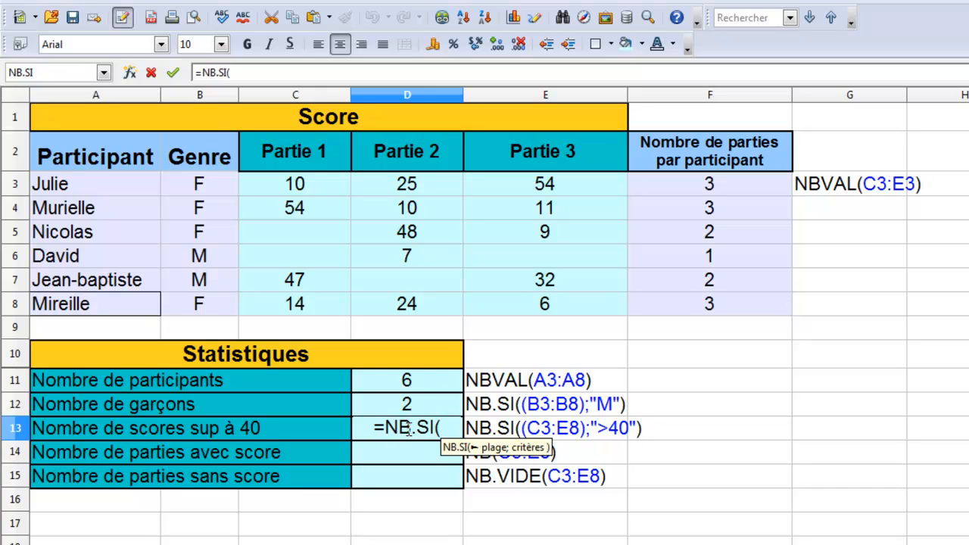
text(()
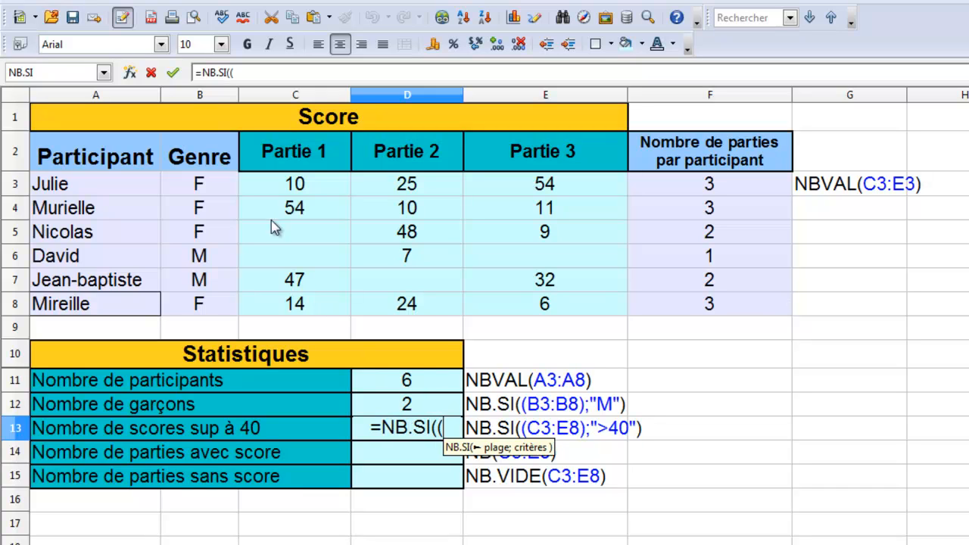
drag(255, 185, 577, 310)
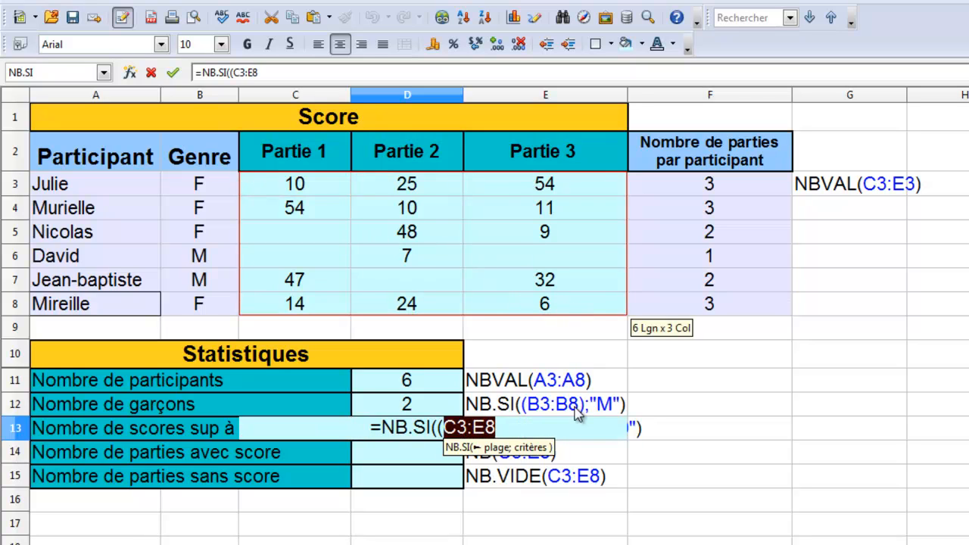
text();)
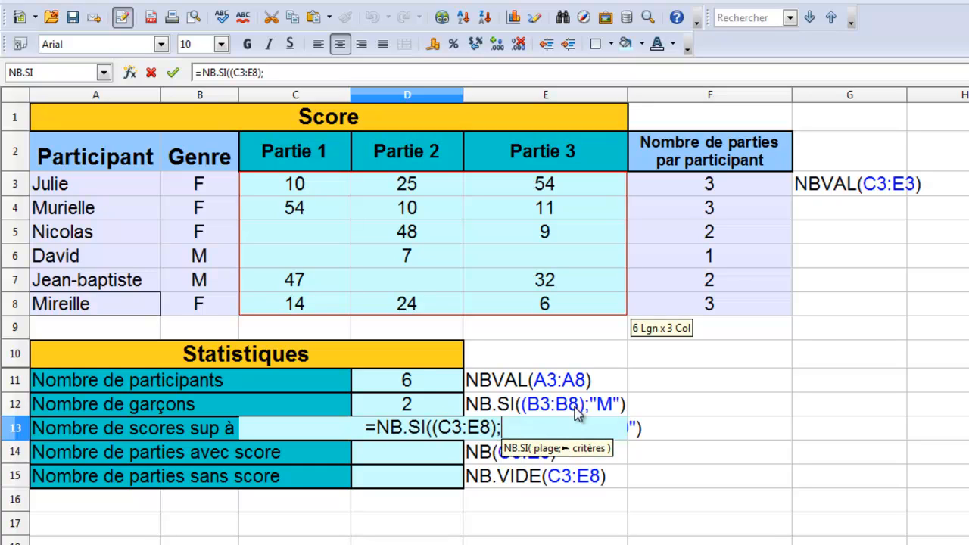
text(">)
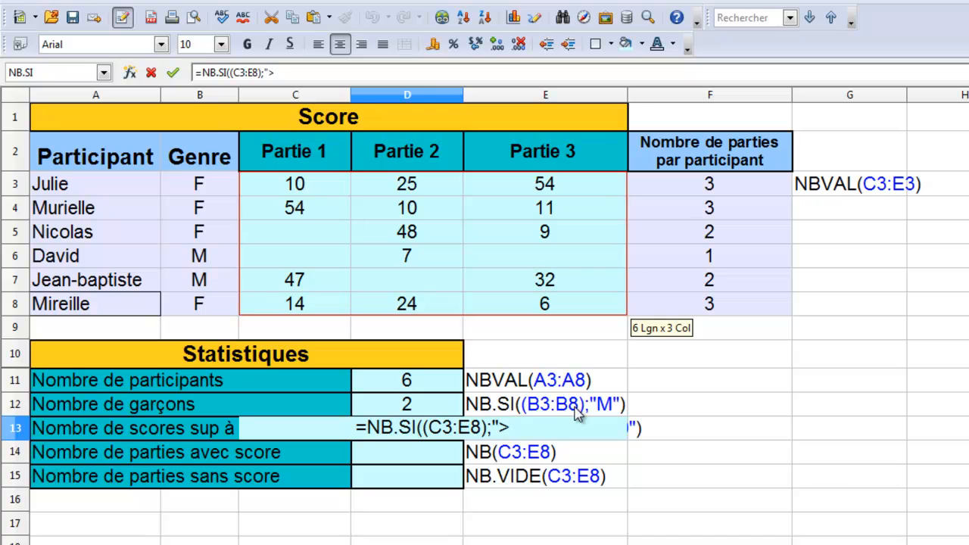
text(40")
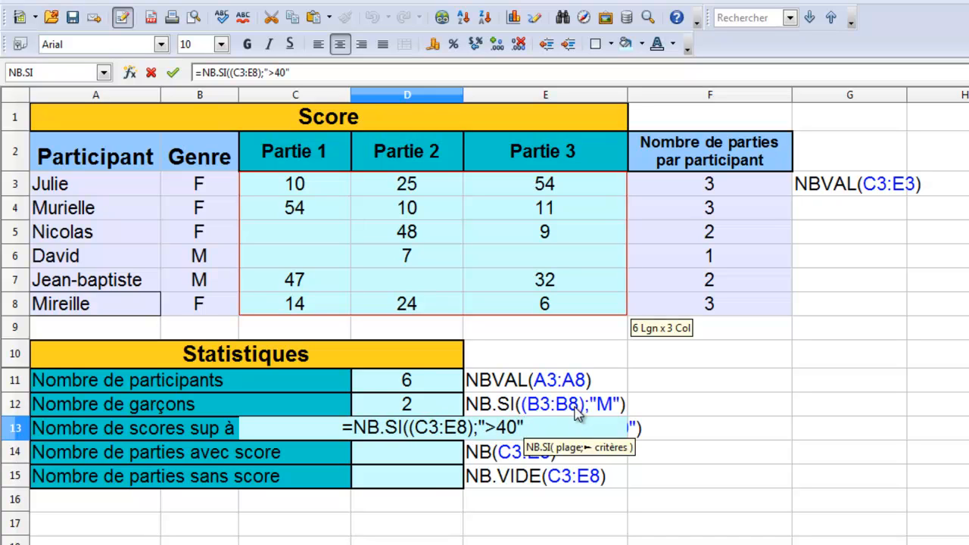
text())
key(Return)
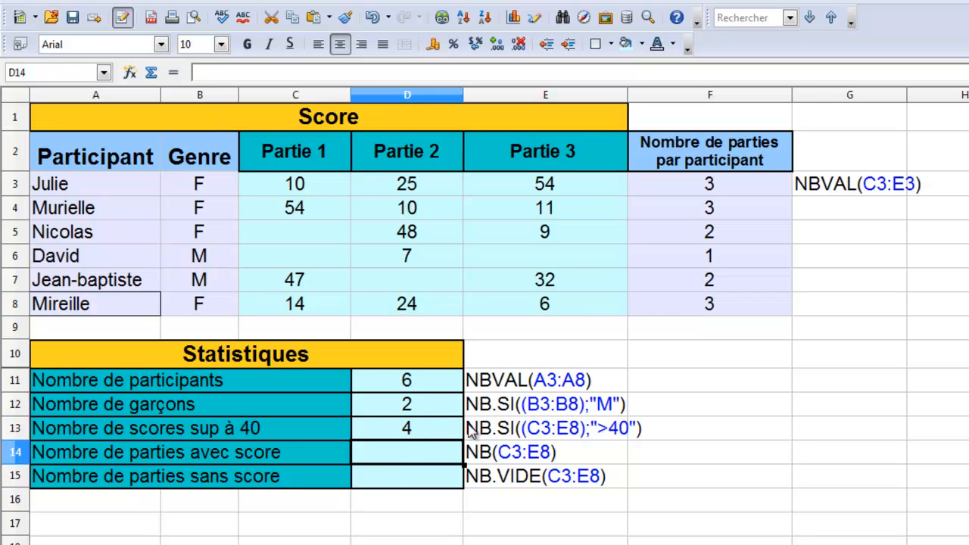
Step: Change the score in D6 to 70 and the one in C3 to 41 to test the above-40 count
click(418, 257)
text(0)
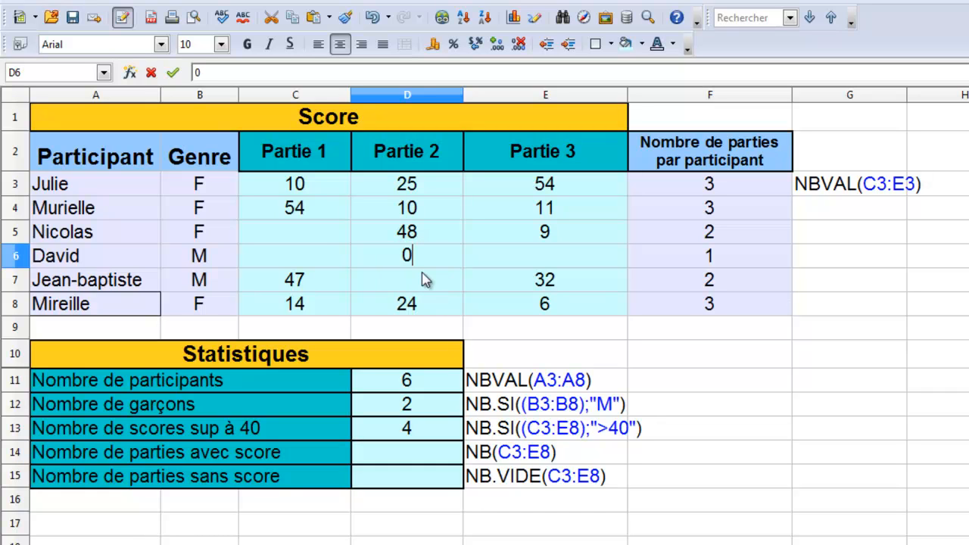
key(BackSpace)
text(70)
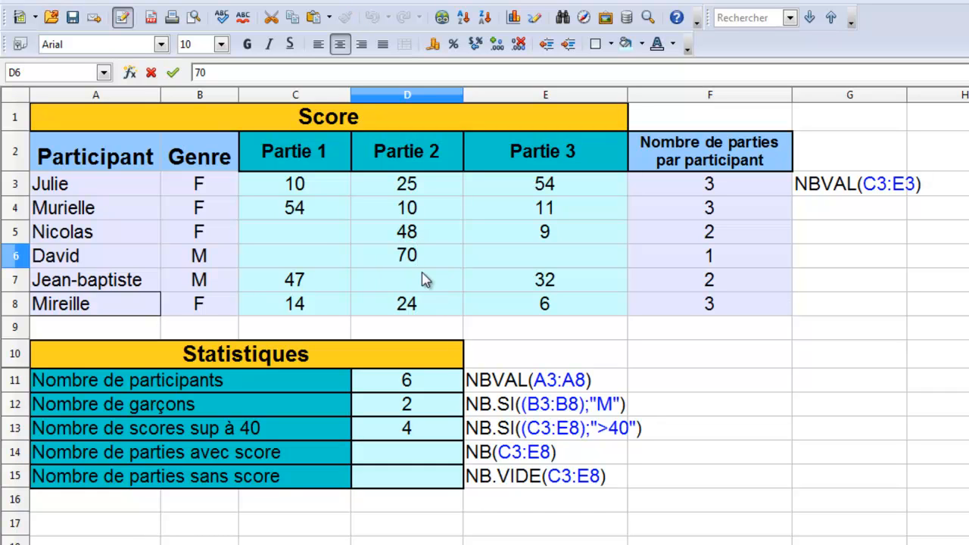
key(Return)
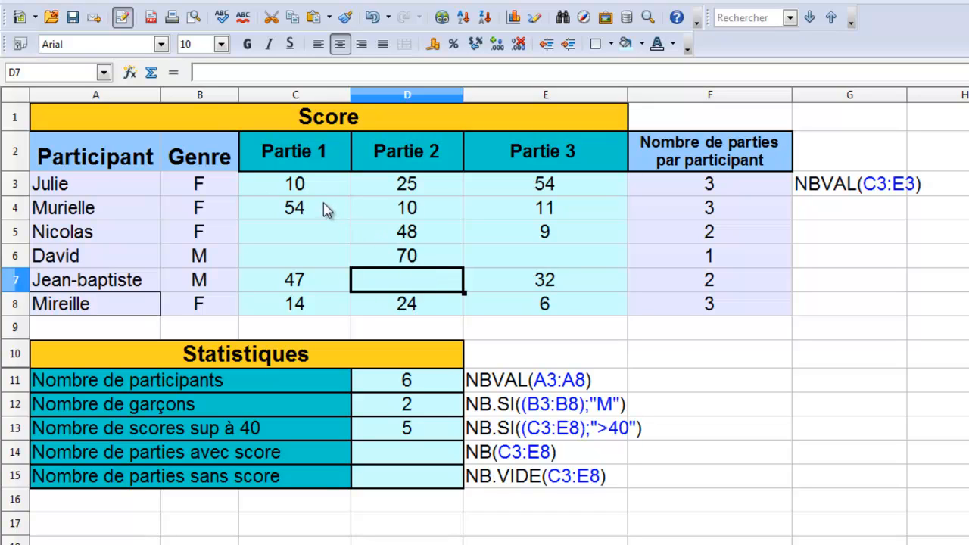
click(312, 193)
text(41)
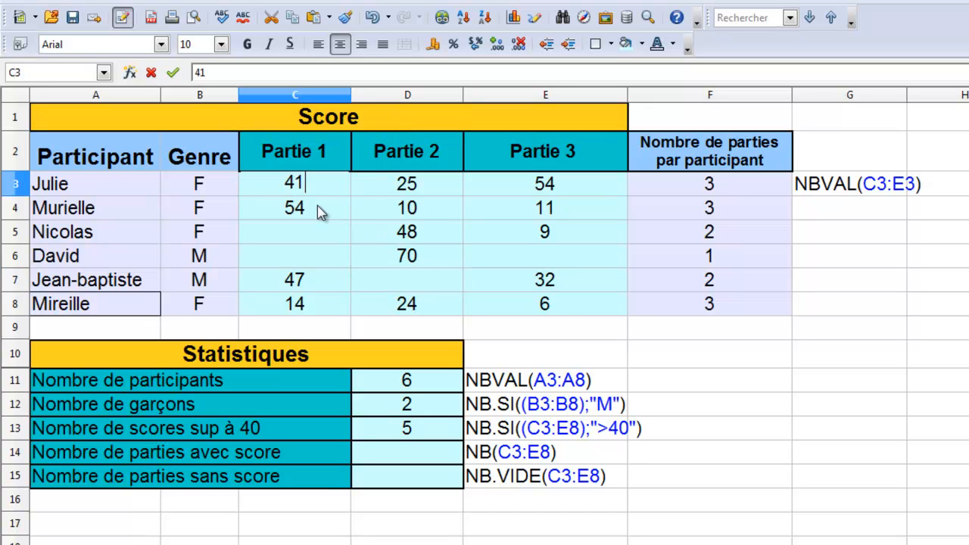
key(Return)
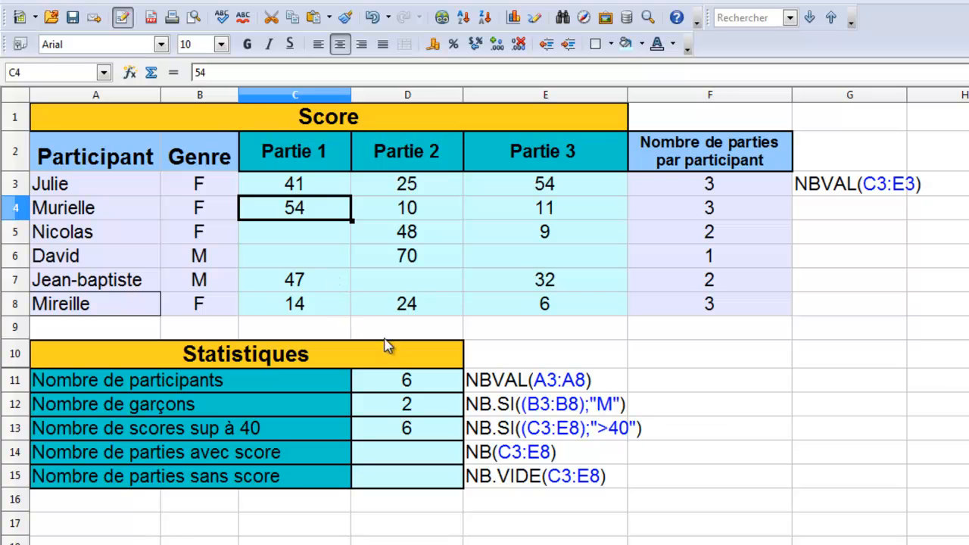
Step: Enter =NB(C3:E8) in D14 to count the games with a score
click(388, 448)
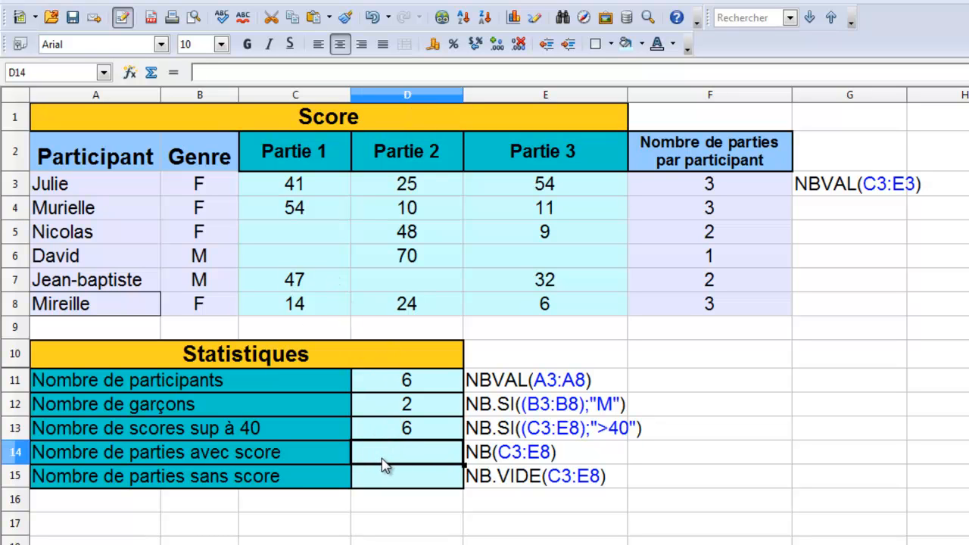
text(=NB)
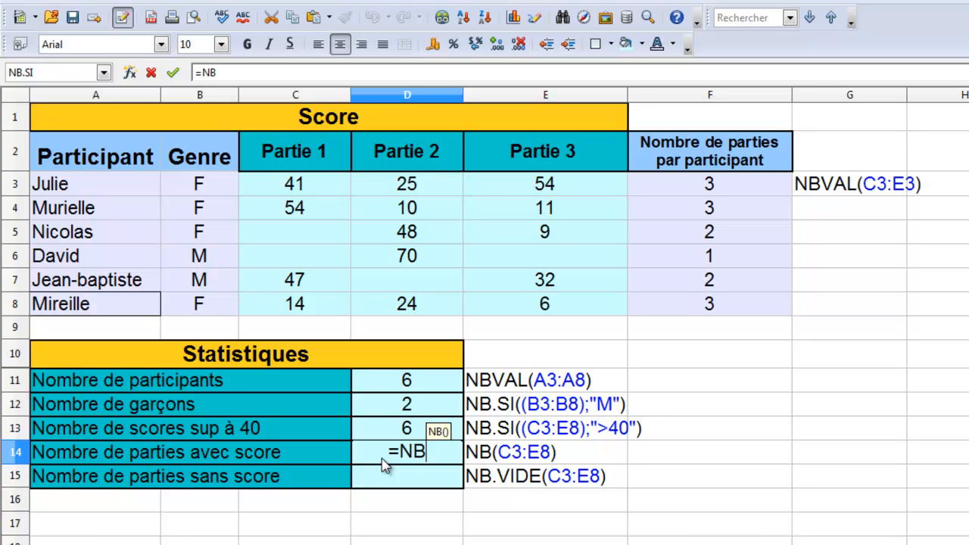
text(()
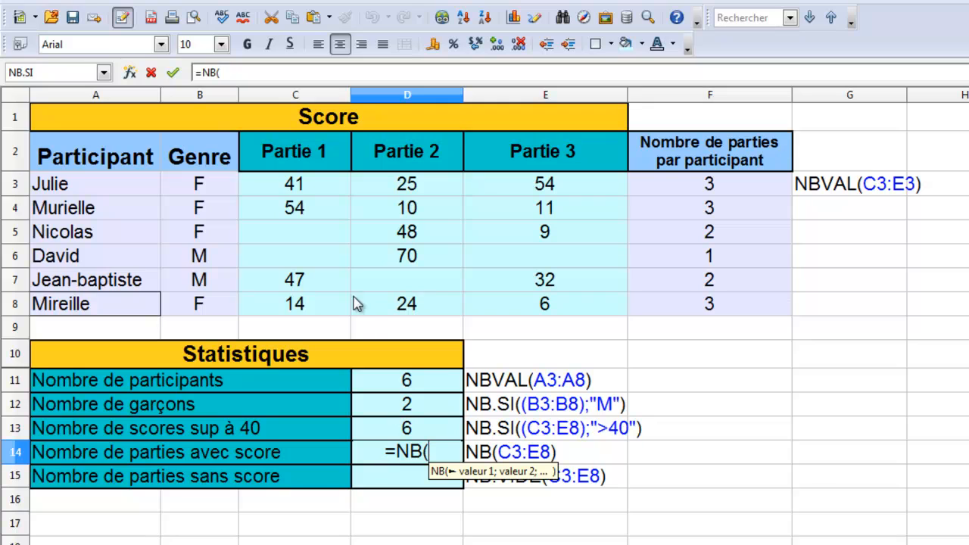
drag(295, 190, 561, 308)
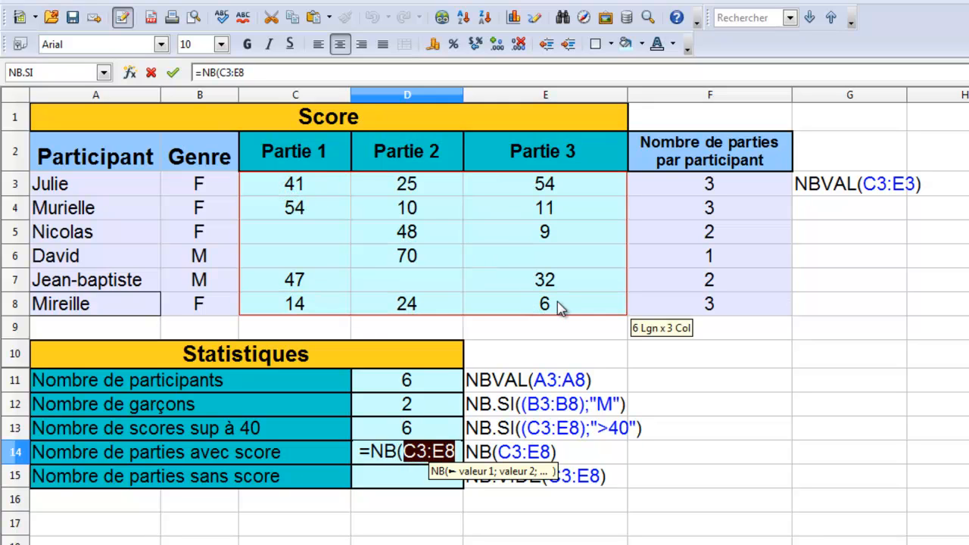
text())
key(Return)
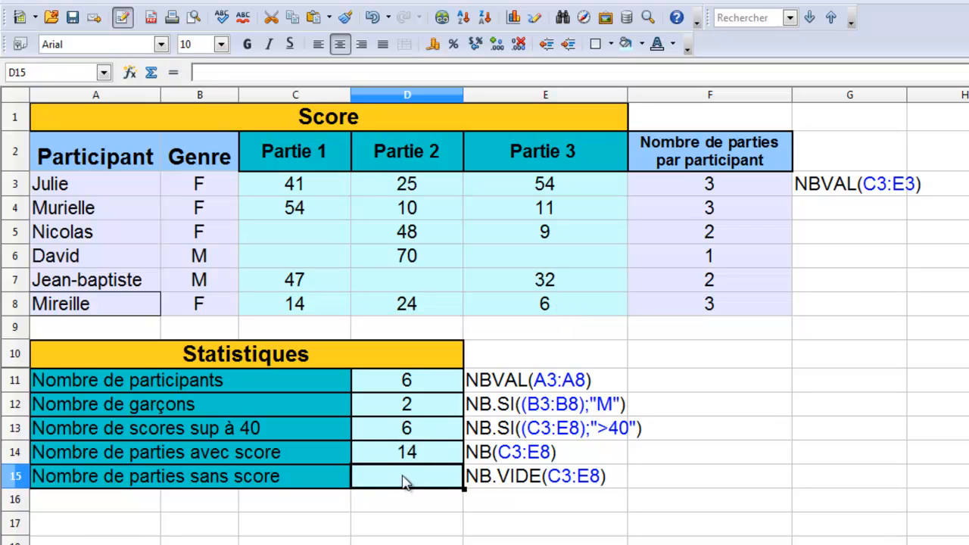
Step: Enter a score of 5 in the empty cell E6 to test the count of games with a score
click(507, 258)
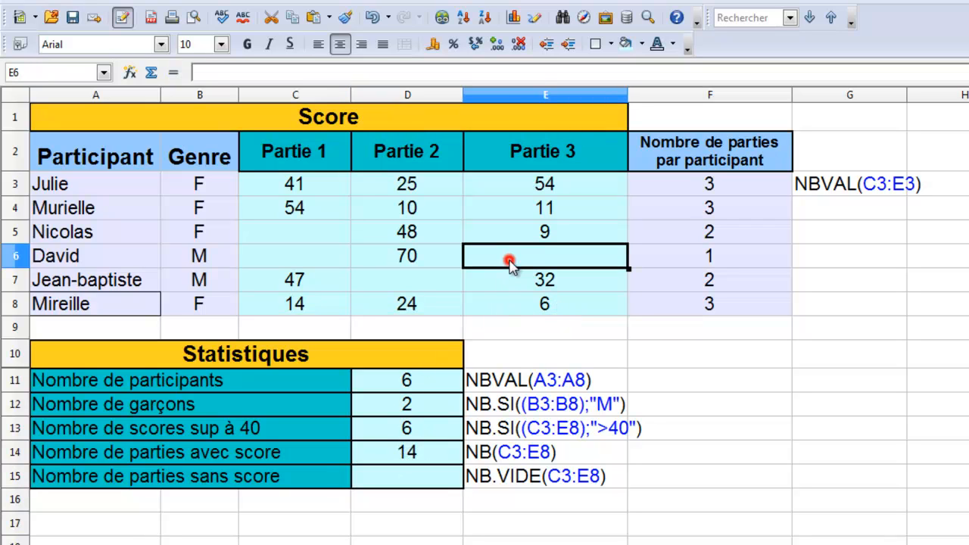
text(5)
key(Return)
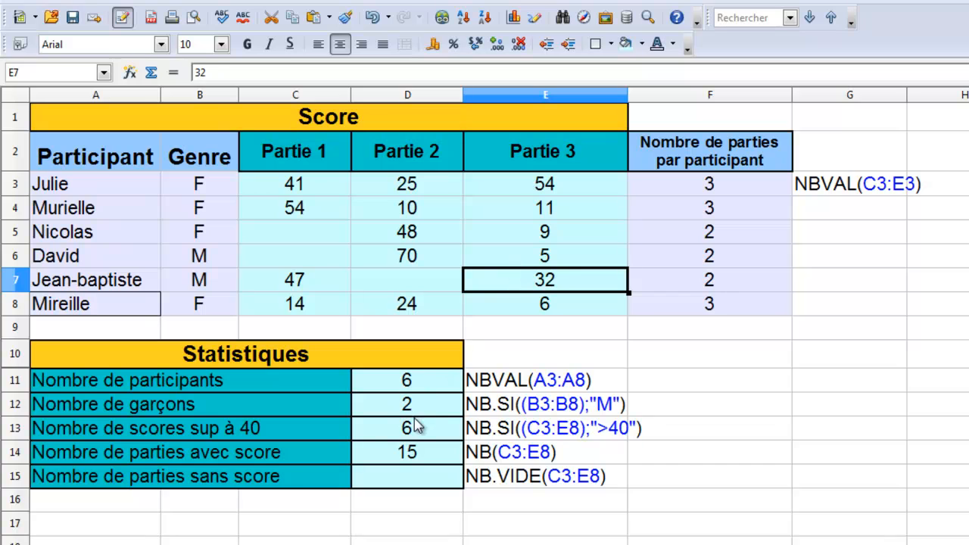
Step: Enter =NB.VIDE(C3:E8) in D15 to count the games without a score
click(392, 485)
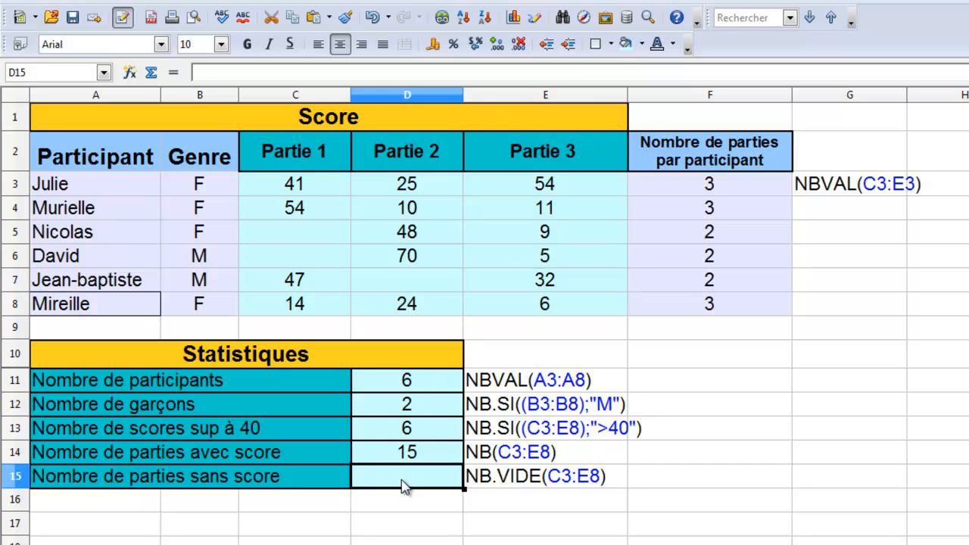
text(=NB)
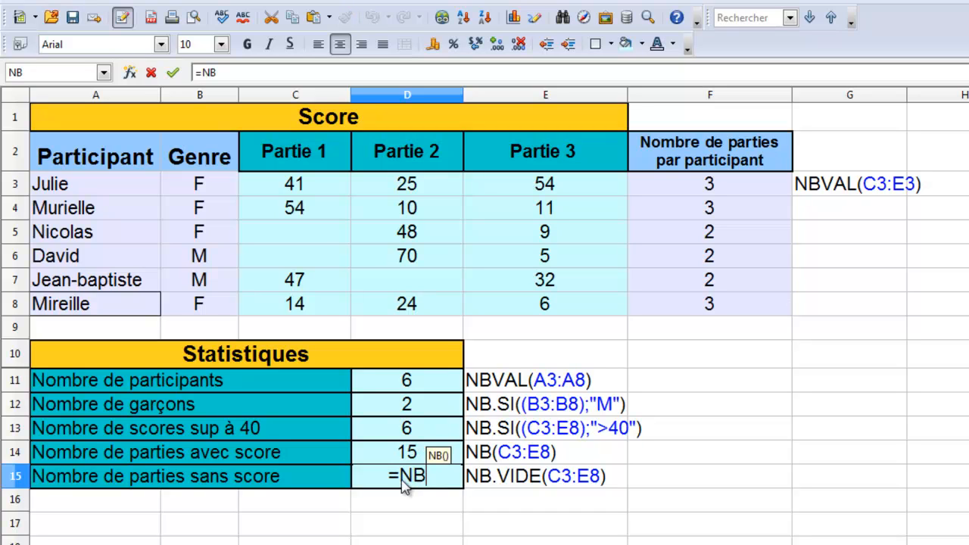
text(.VIDE)
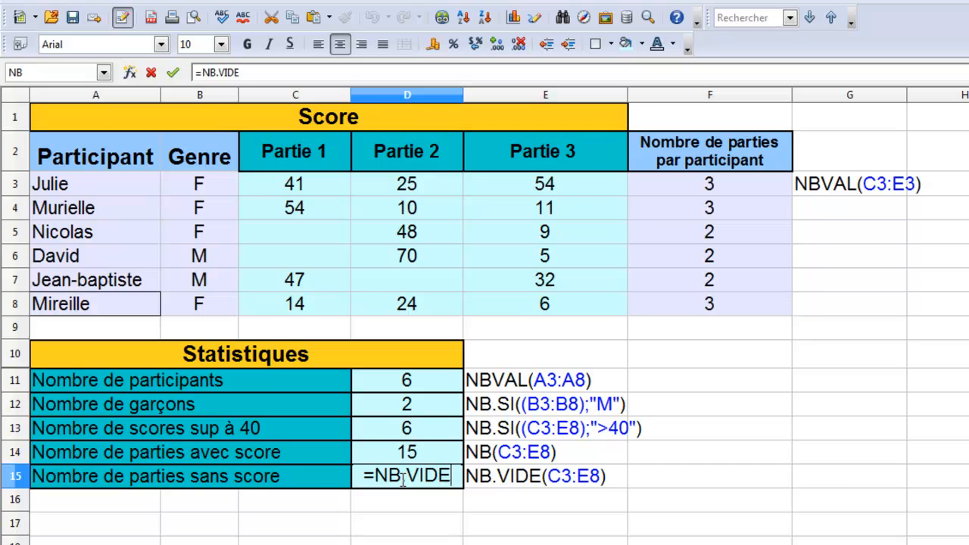
text(()
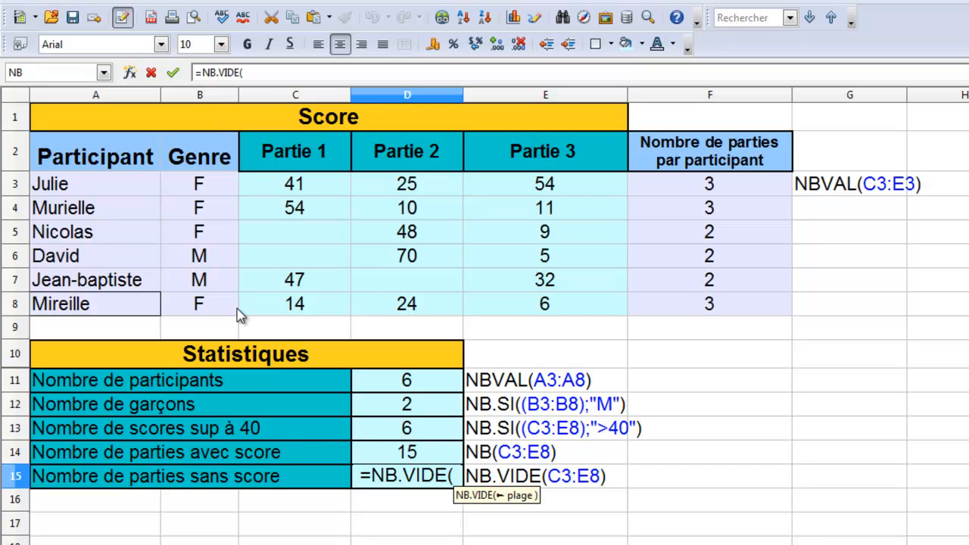
drag(294, 185, 617, 322)
text())
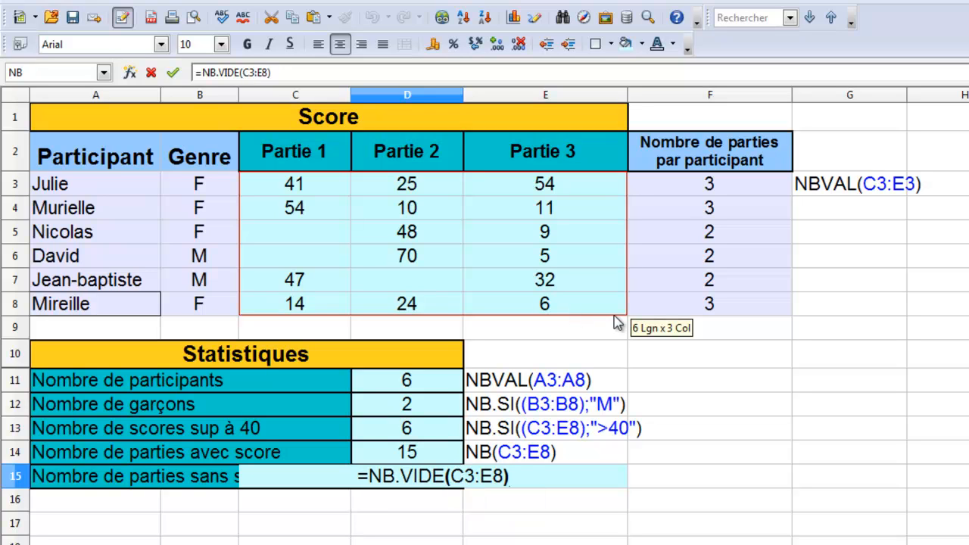
key(Return)
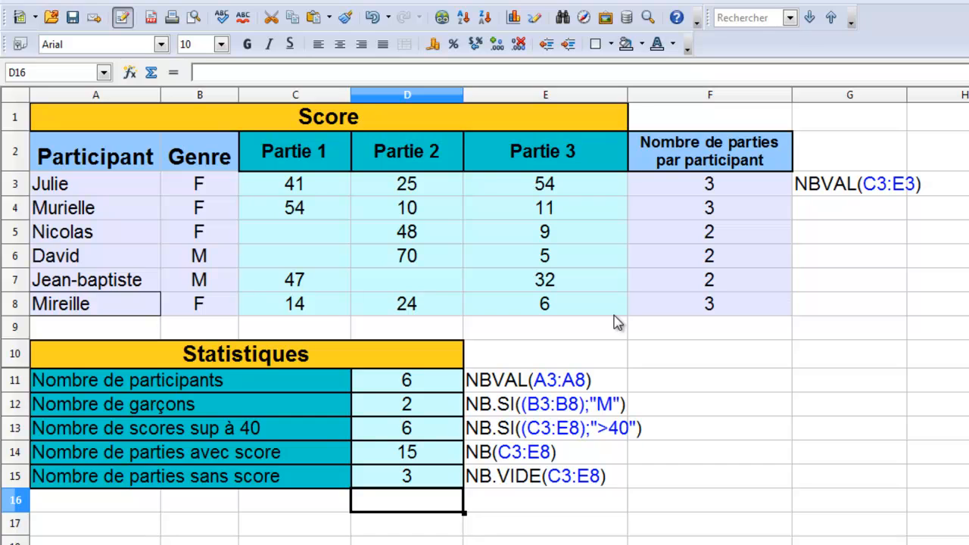
Step: Clear the scores in E6, D4 and E8 to test the counts of games with and without a score
click(554, 258)
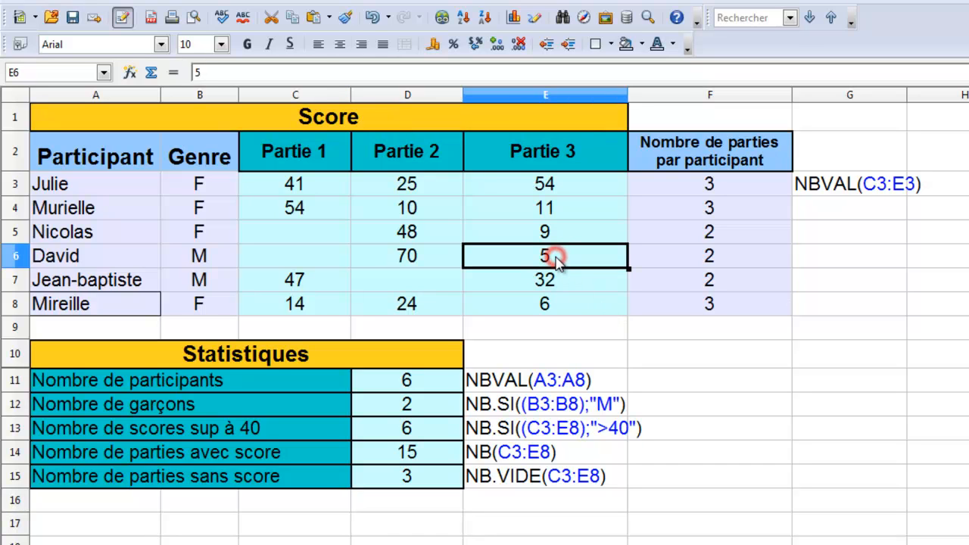
key(Delete)
click(433, 209)
key(Delete)
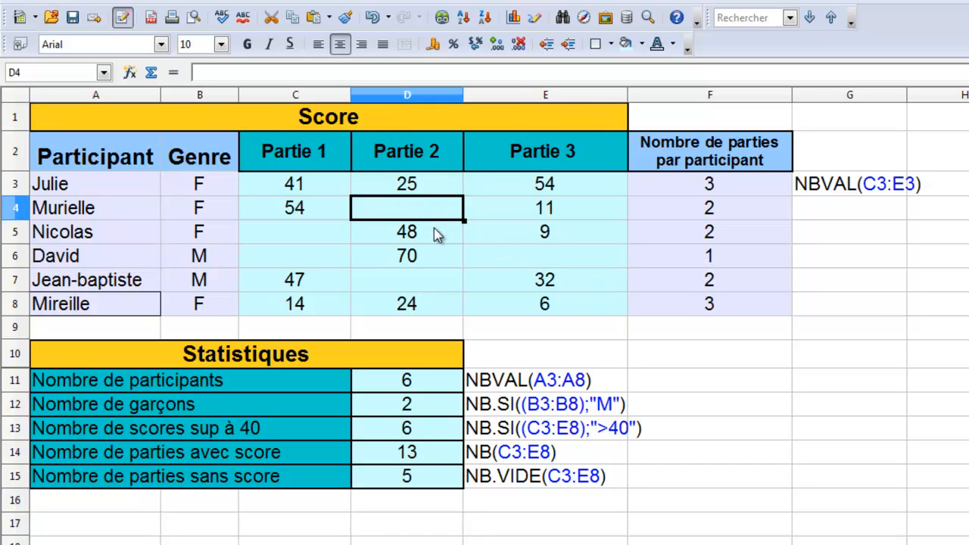
click(534, 304)
key(Delete)
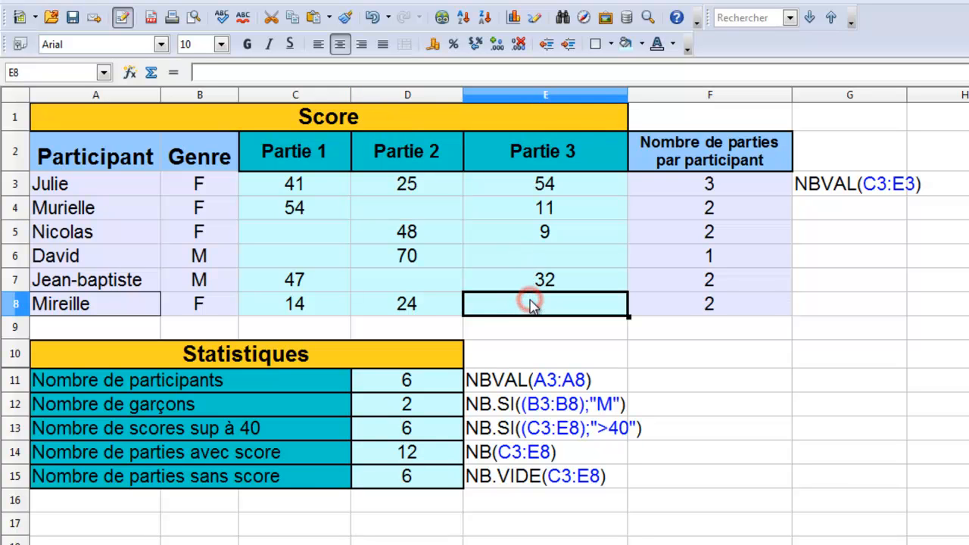